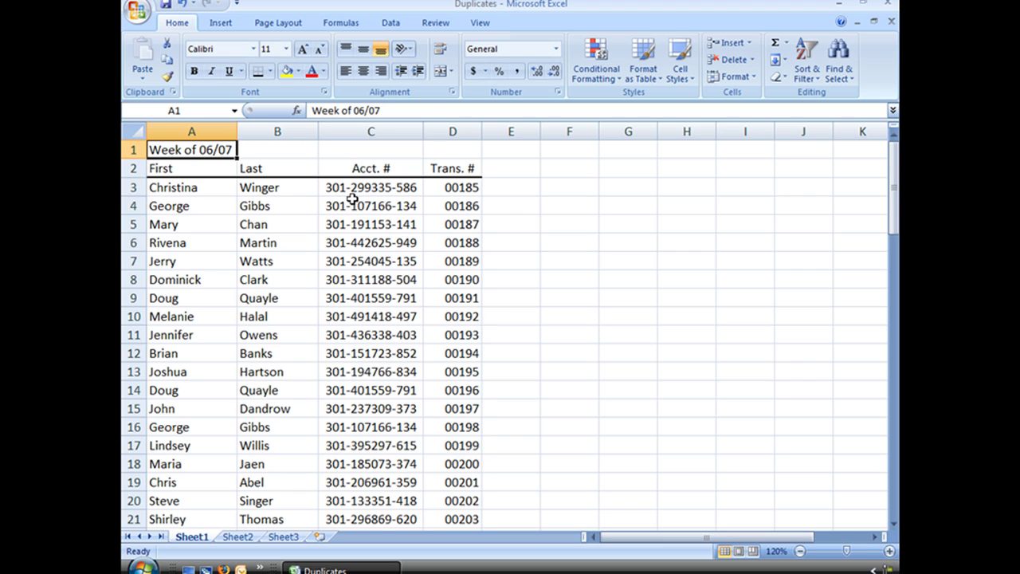
# - Select the Acct. # column C and bring up the Highlight Cells Rules for Duplicate Values
pyautogui.click(362, 132)
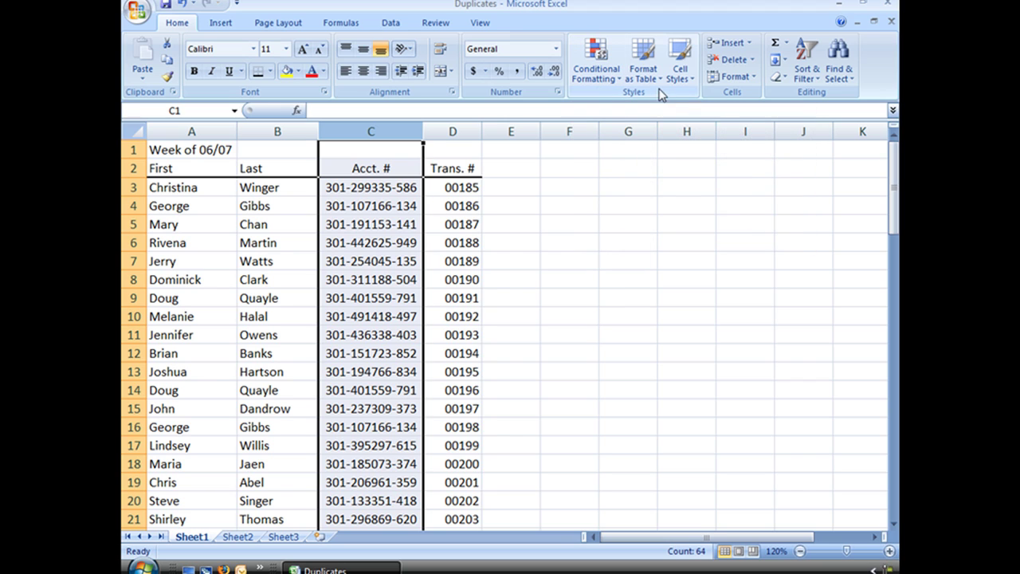
pyautogui.click(596, 62)
pyautogui.moveTo(644, 119)
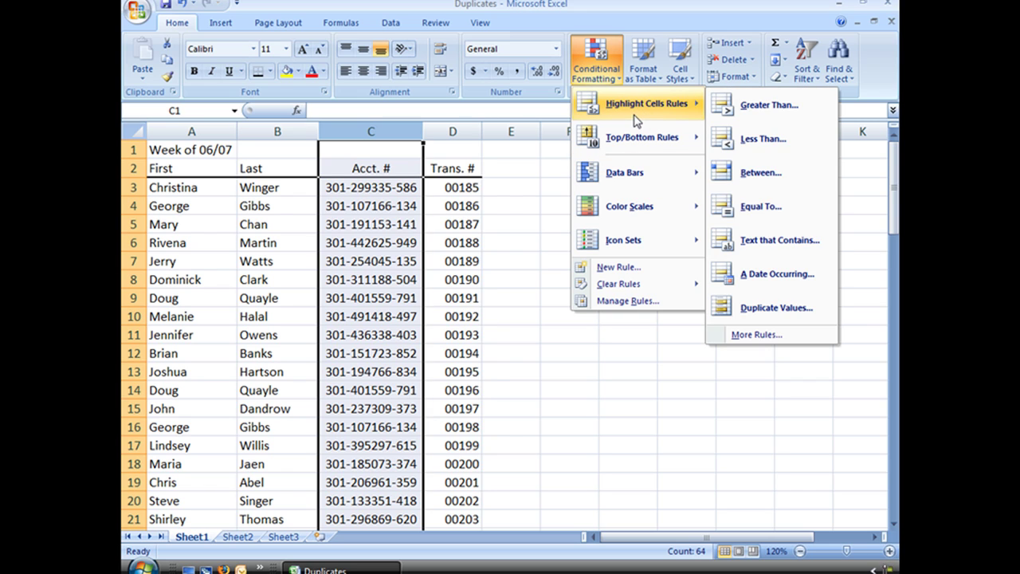
# - Highlight duplicate account numbers in column C with Green Fill with Dark Green Text
pyautogui.click(802, 316)
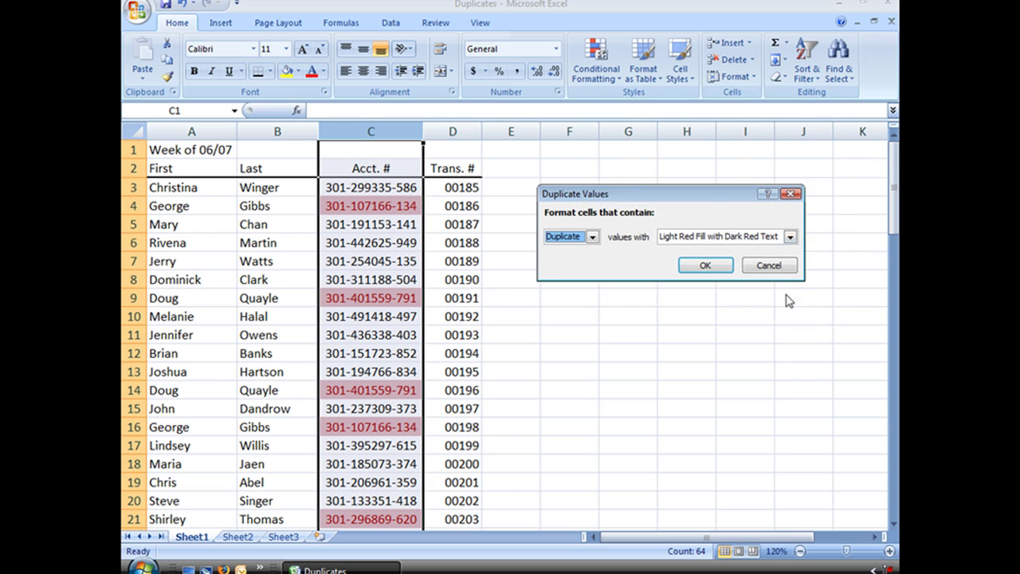
pyautogui.moveTo(712, 201); pyautogui.dragTo(723, 173)
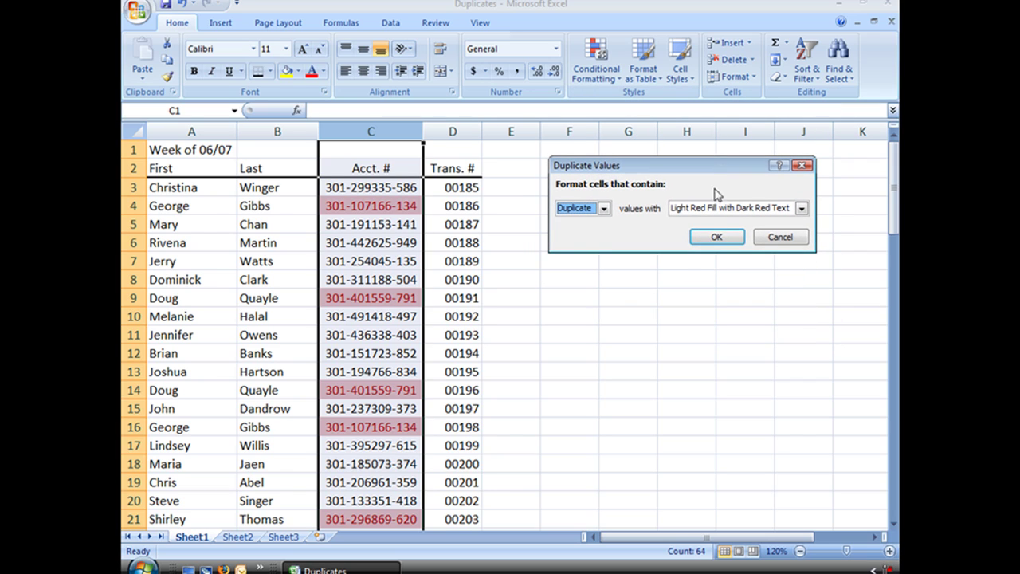
pyautogui.click(604, 212)
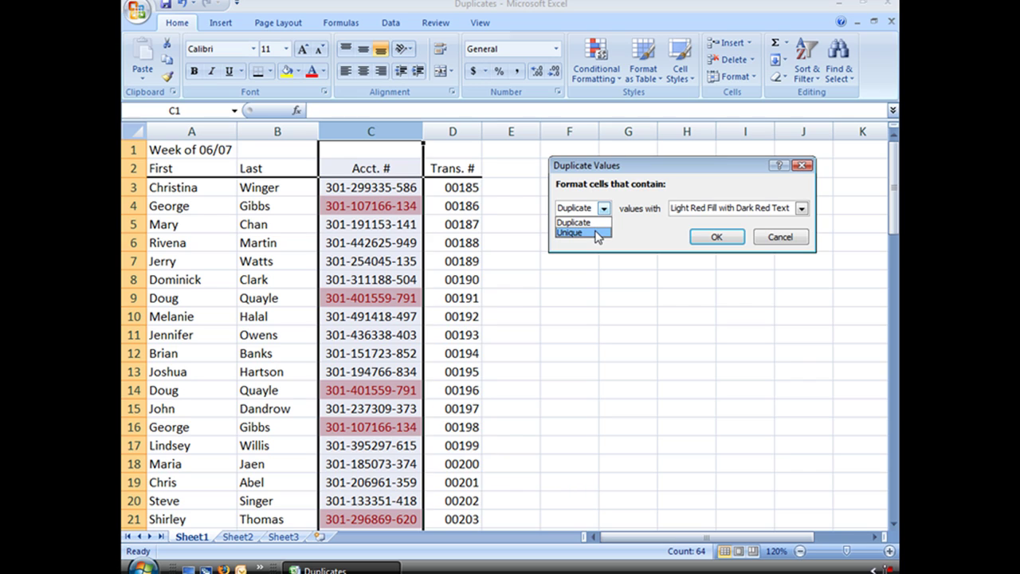
pyautogui.click(581, 222)
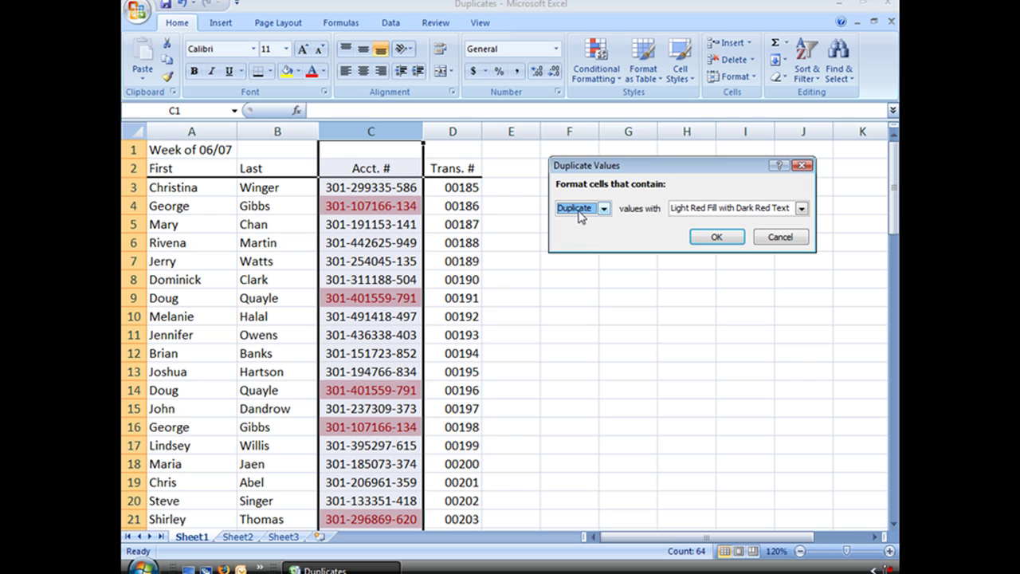
pyautogui.click(801, 209)
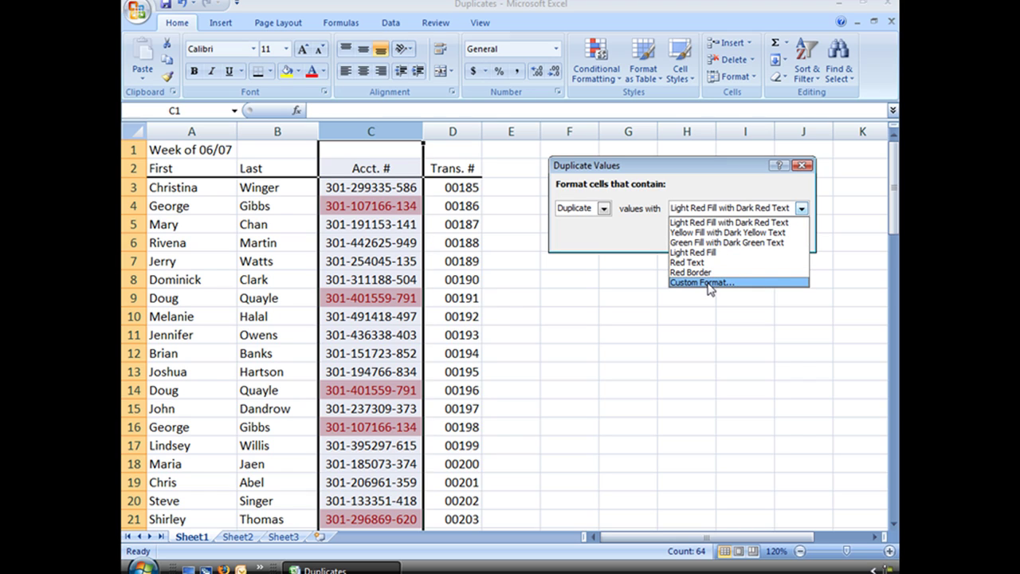
pyautogui.click(718, 244)
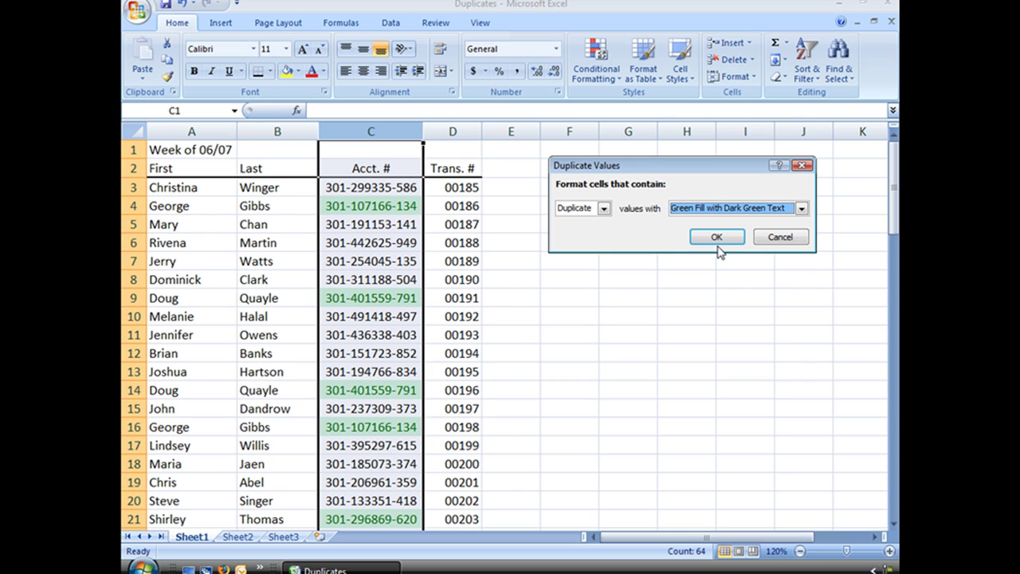
pyautogui.click(716, 241)
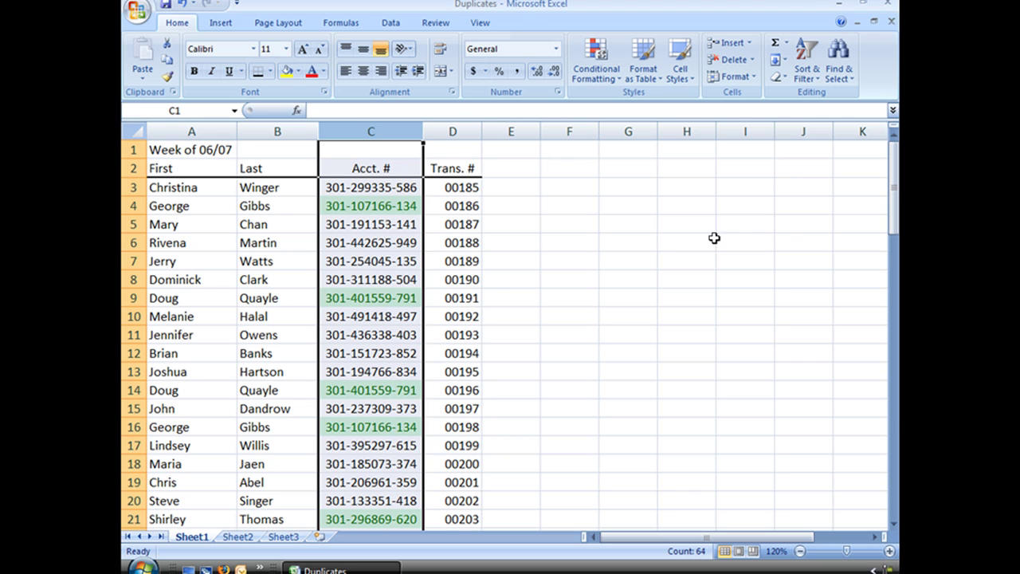
# - Zoom out and scroll to review the green duplicate highlights, then zoom back to 110%
pyautogui.click(800, 552)
pyautogui.click(800, 552)
pyautogui.click(801, 552)
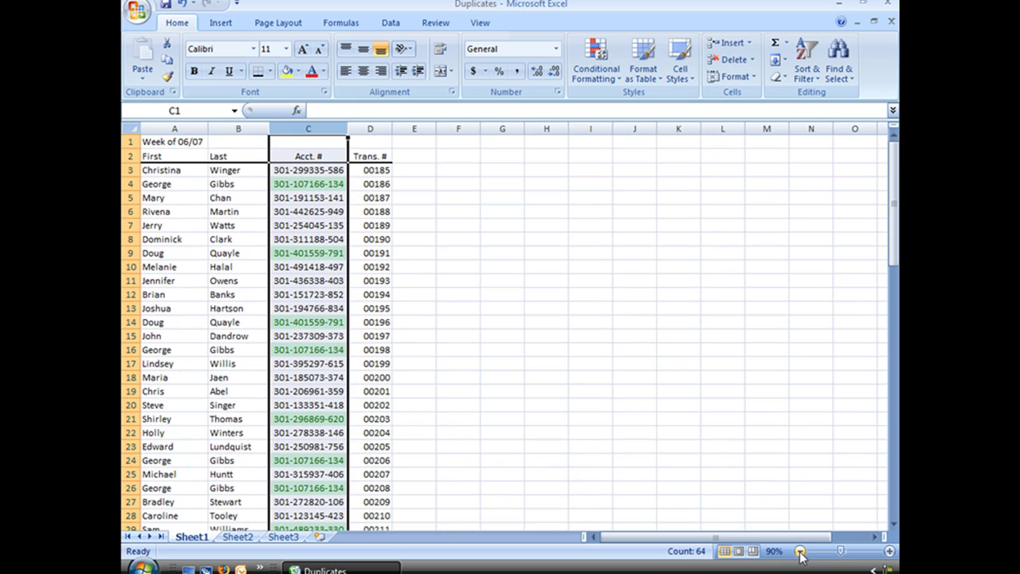
pyautogui.scroll(-4, 618, 431)
pyautogui.scroll(-11, 617, 431)
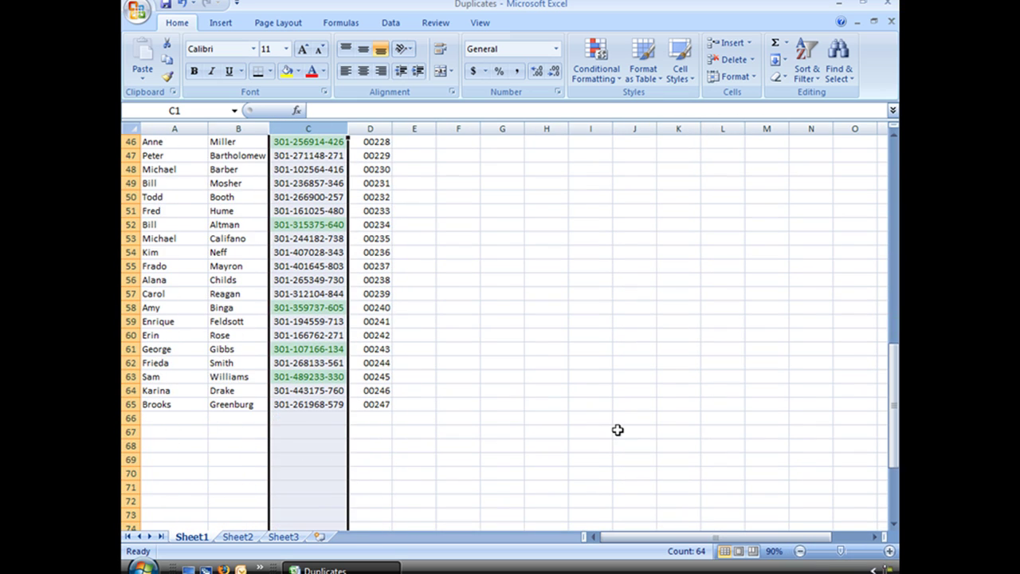
pyautogui.scroll(12, 617, 430)
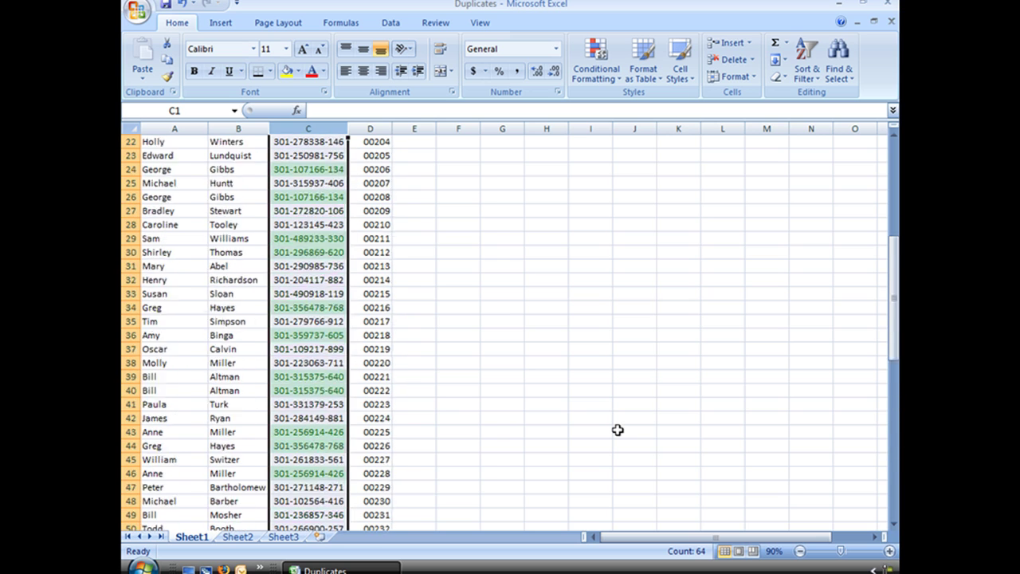
pyautogui.click(890, 551)
pyautogui.click(889, 551)
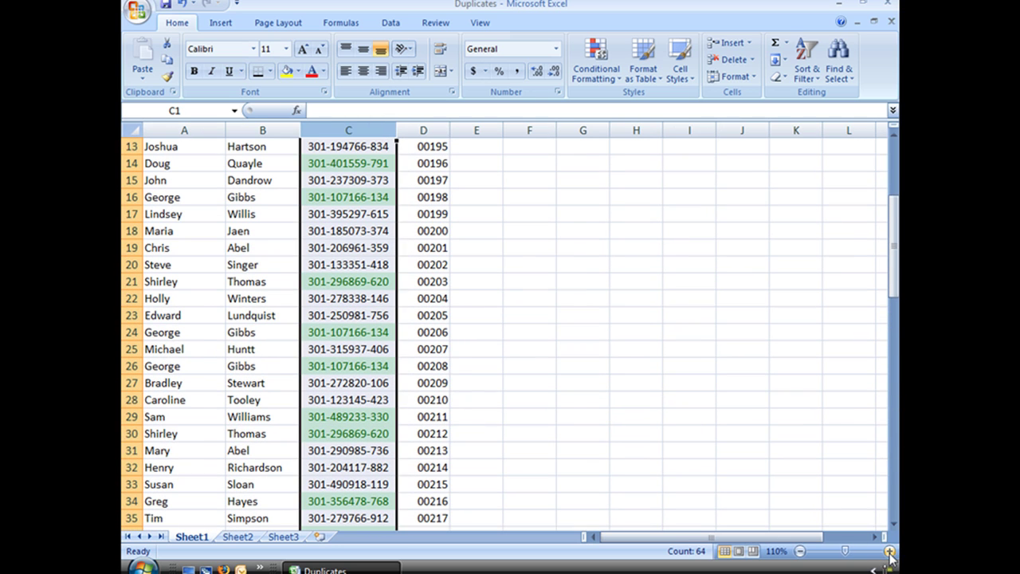
# - Deselect column C and select the Last column B
pyautogui.scroll(4, 665, 453)
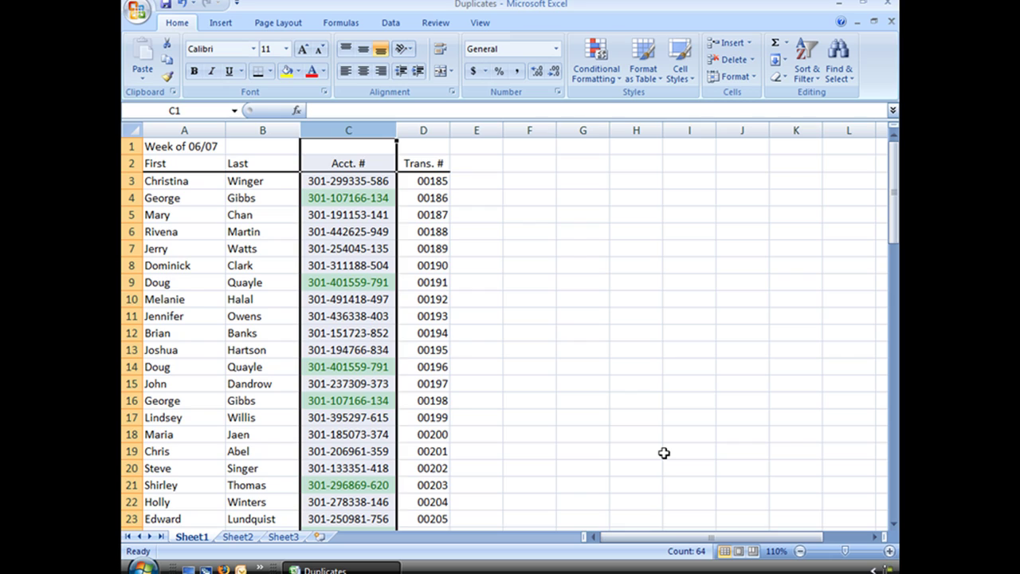
pyautogui.click(664, 453)
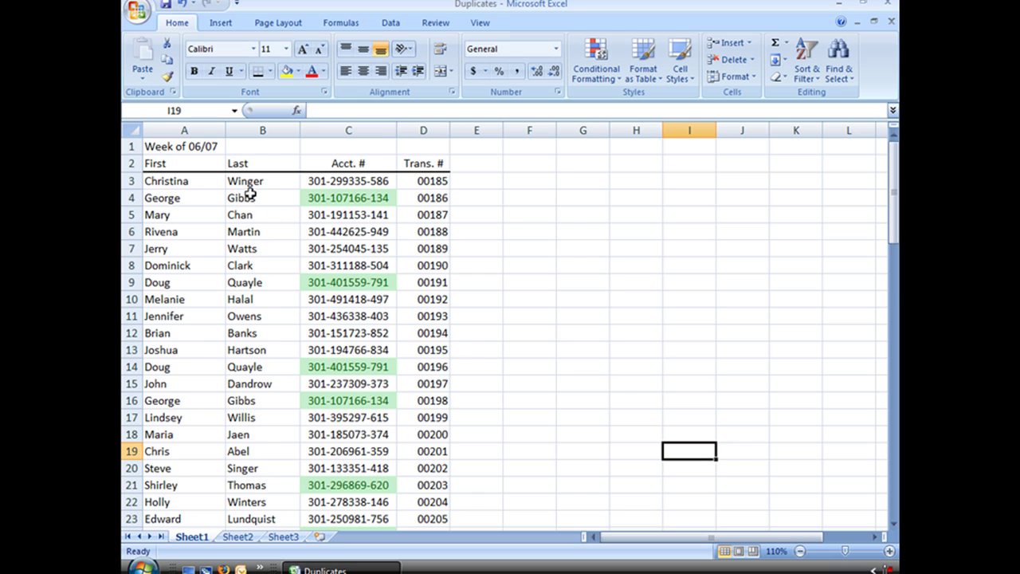
pyautogui.click(259, 132)
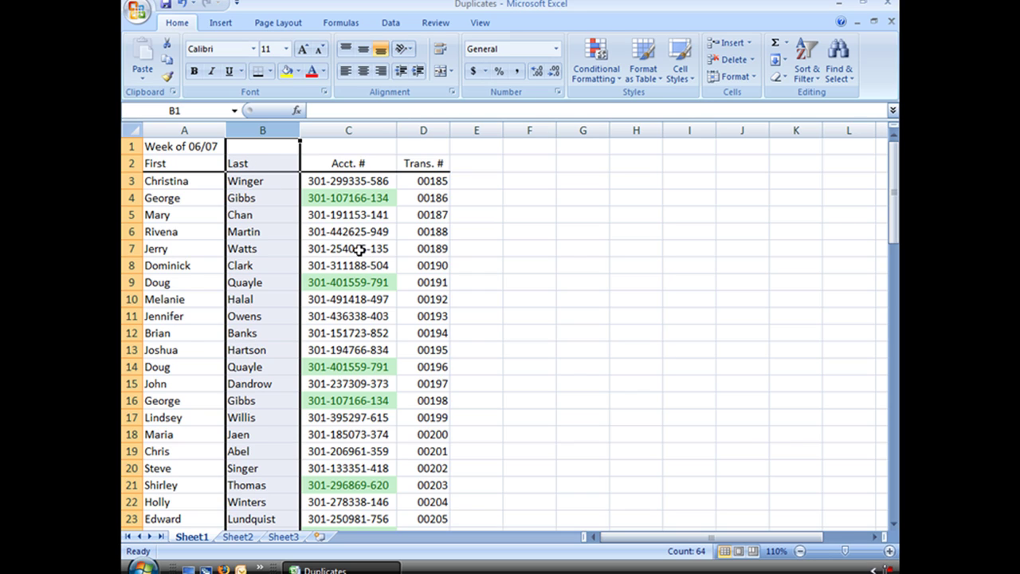
# - Start a Duplicate Values rule for the Last column using a custom format
pyautogui.click(596, 72)
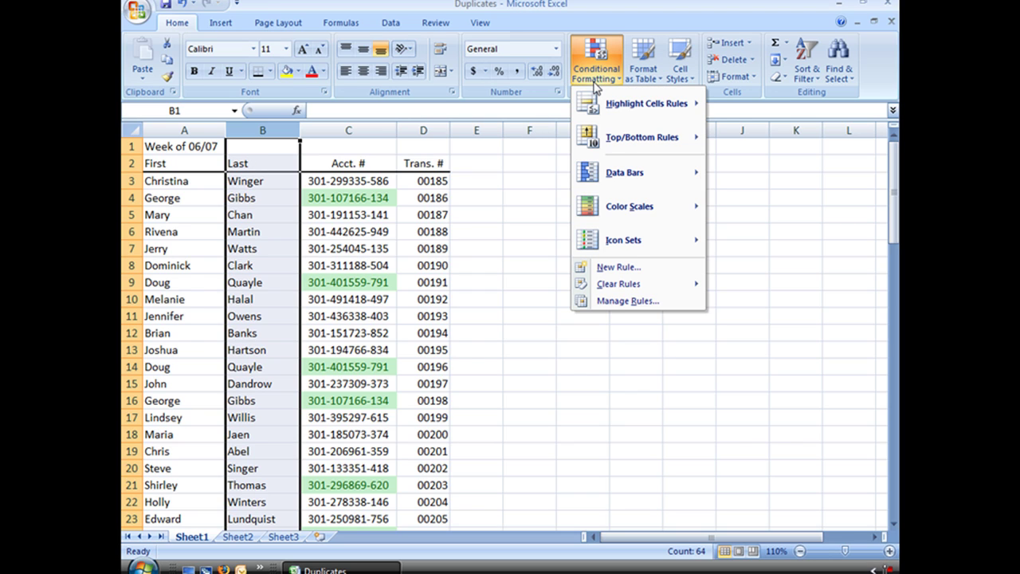
pyautogui.moveTo(609, 99)
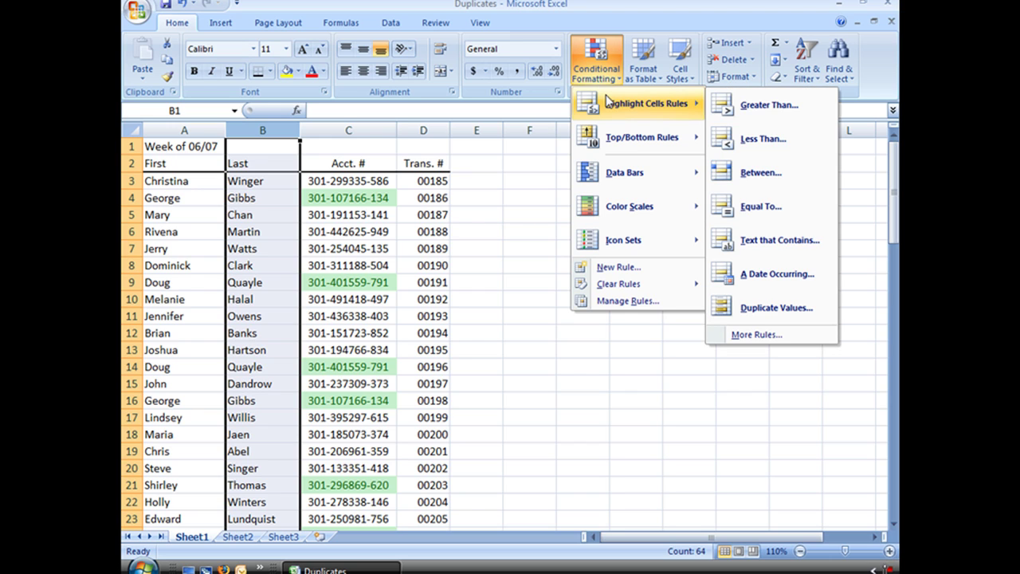
pyautogui.click(769, 308)
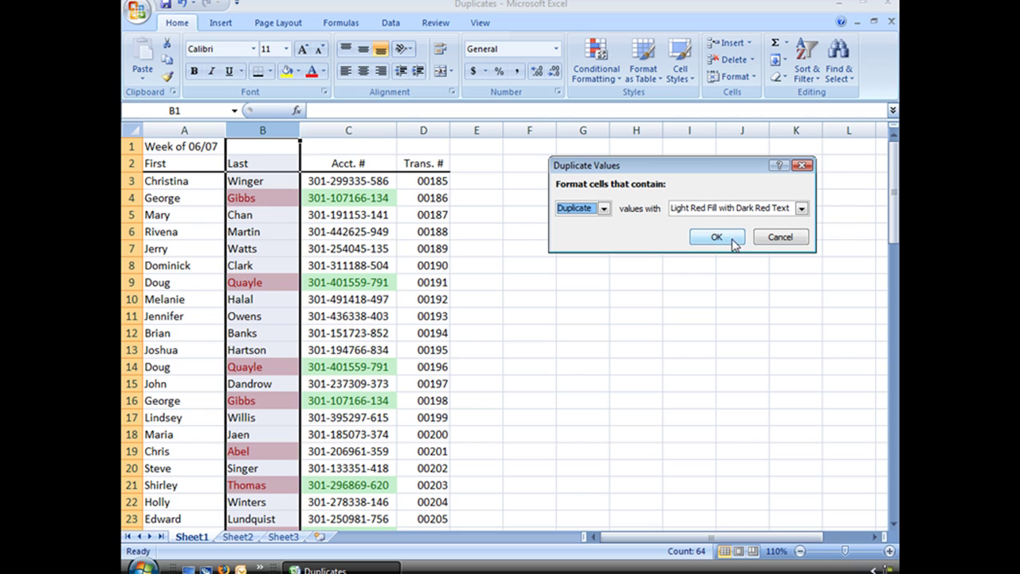
pyautogui.click(801, 208)
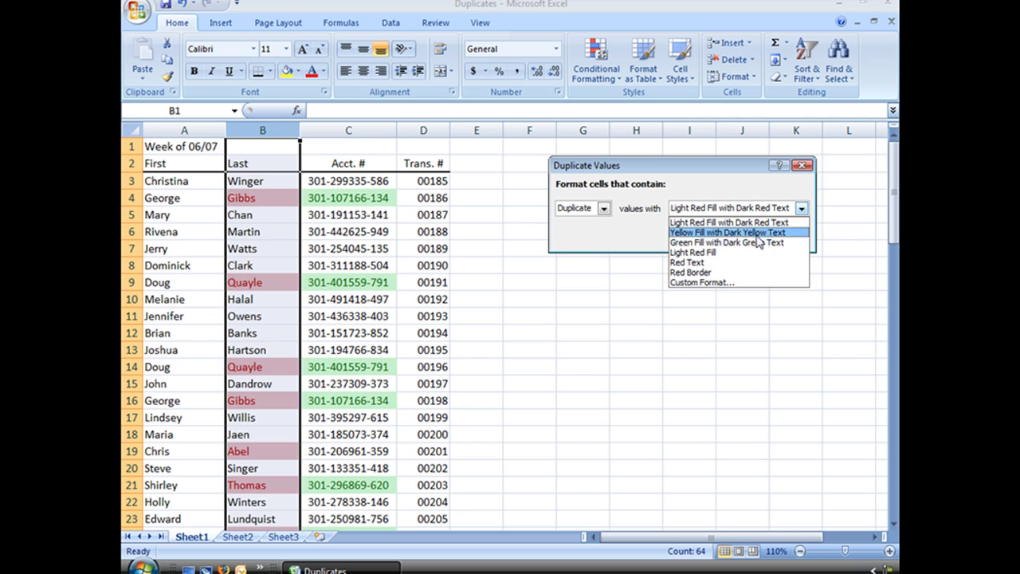
pyautogui.click(729, 282)
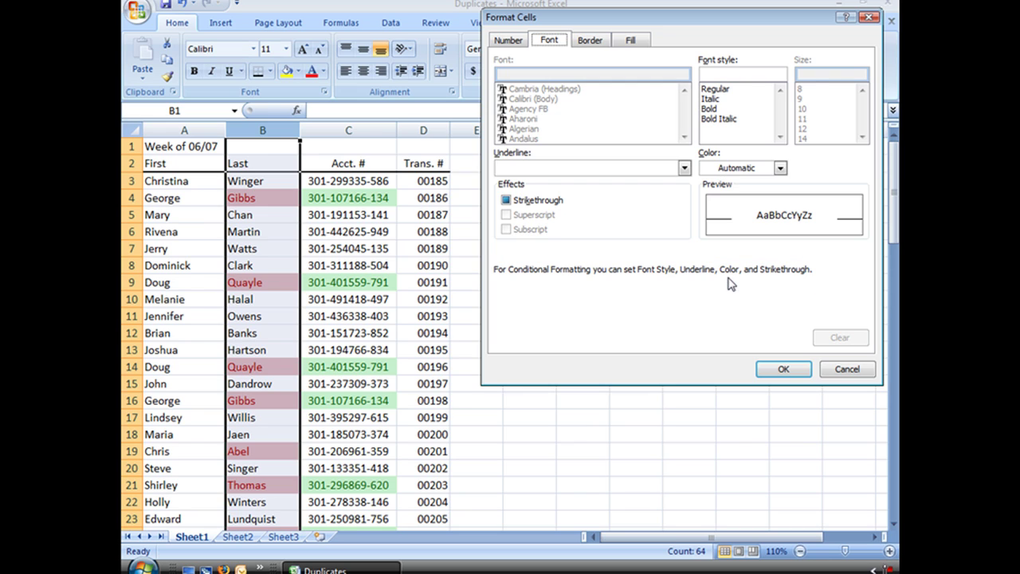
# - Set the custom highlight to blue fill with white font and confirm it
pyautogui.click(624, 43)
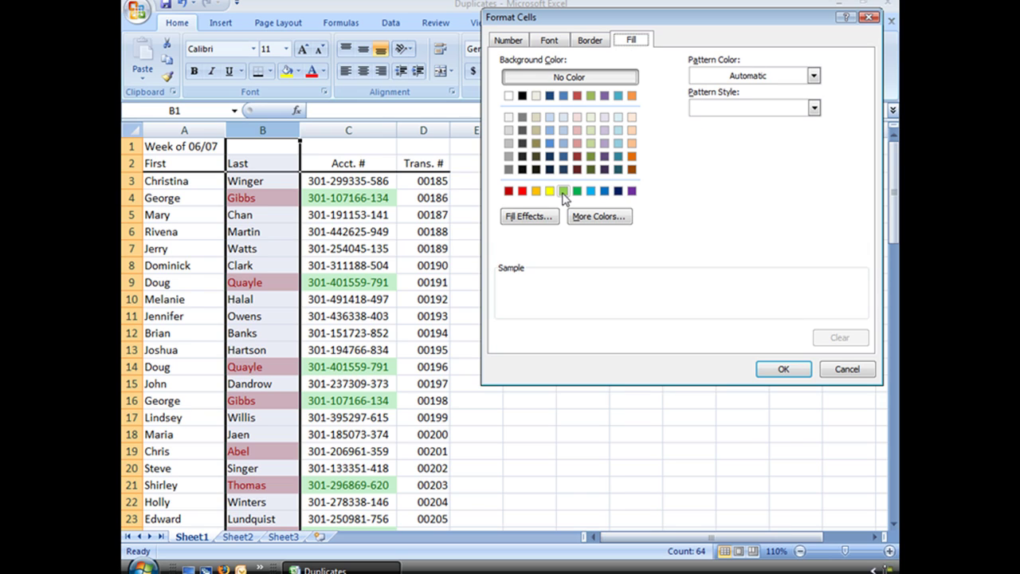
pyautogui.click(594, 194)
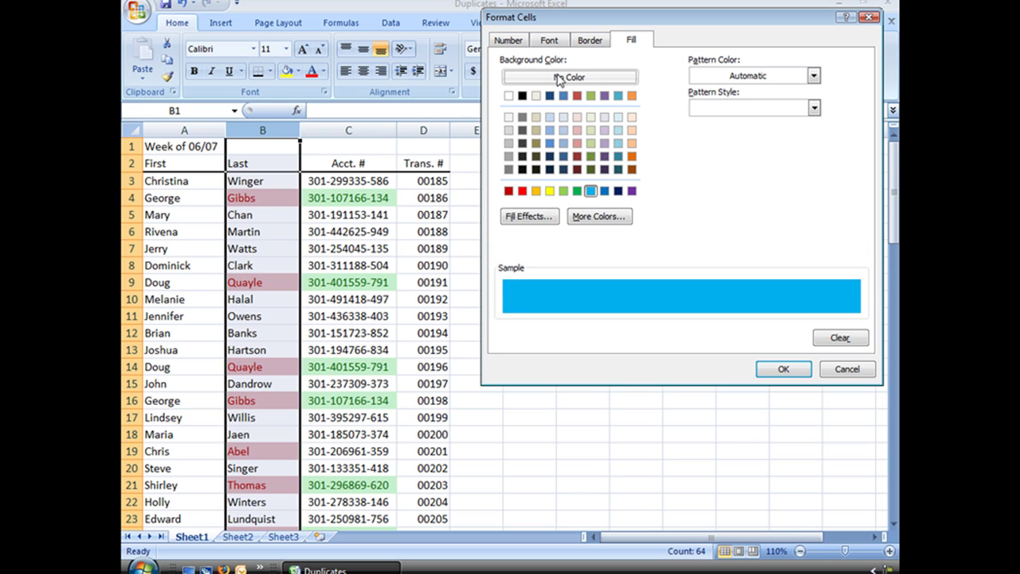
pyautogui.click(548, 40)
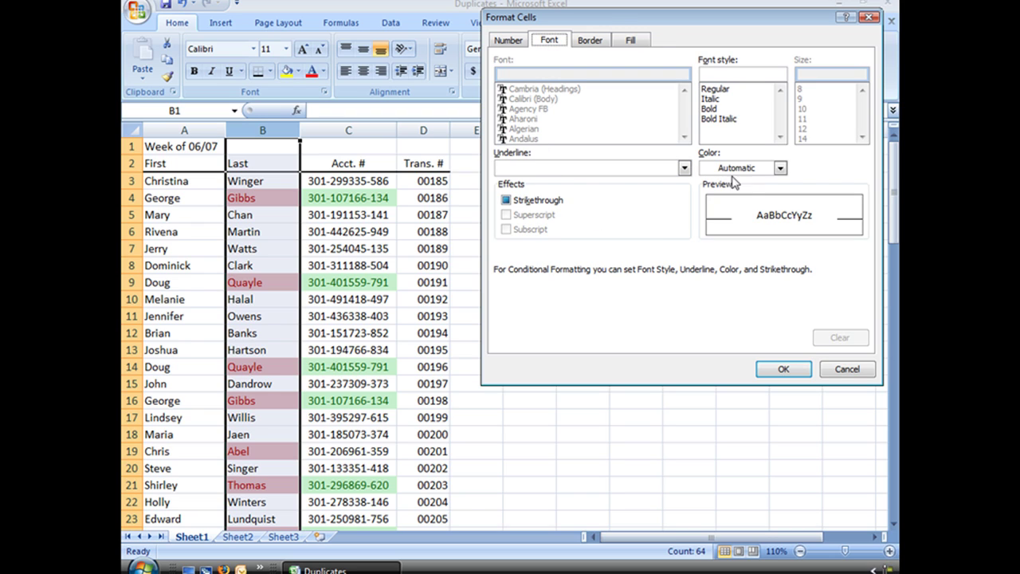
pyautogui.click(780, 168)
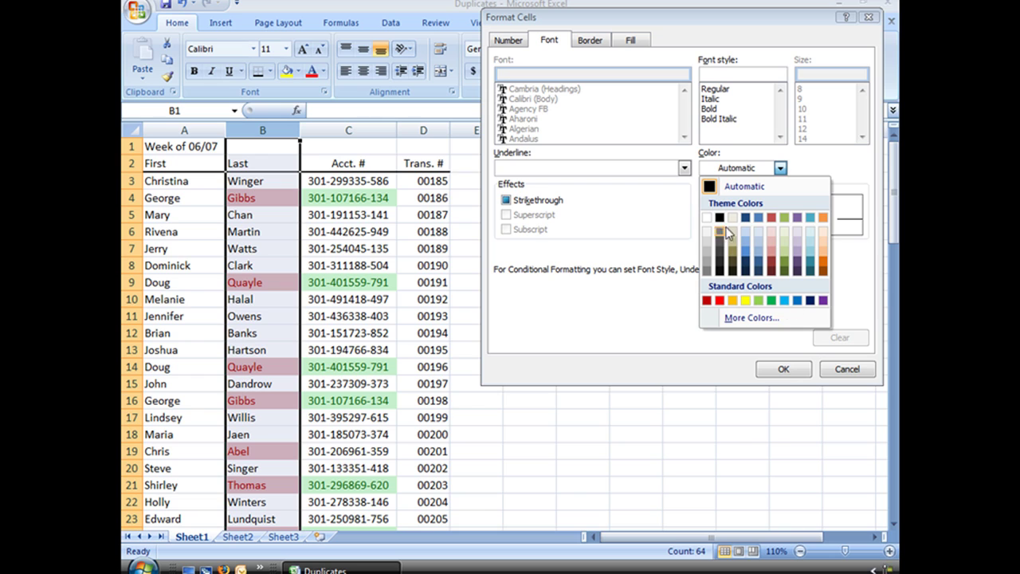
pyautogui.click(712, 222)
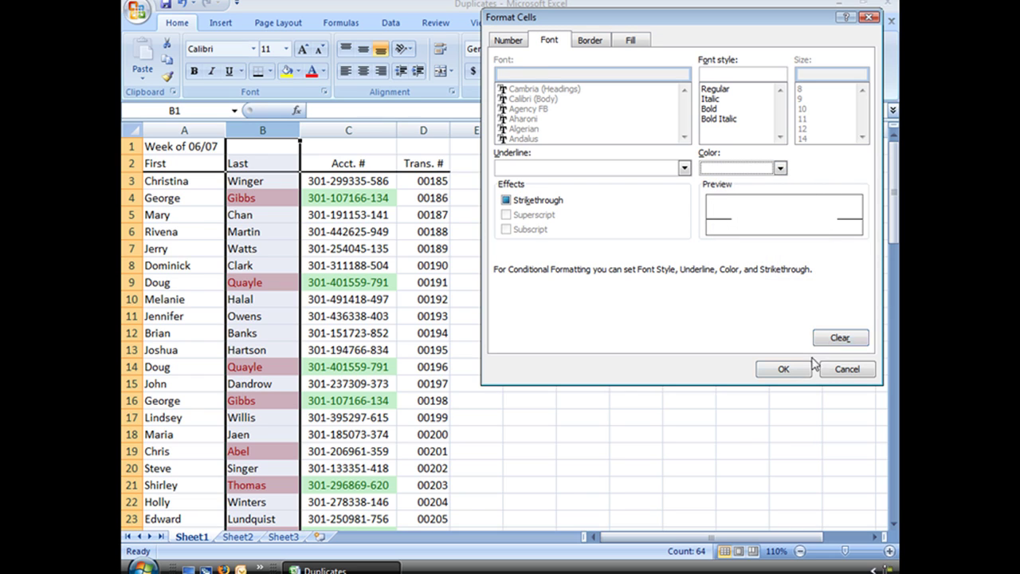
pyautogui.click(785, 370)
pyautogui.click(702, 239)
pyautogui.click(656, 259)
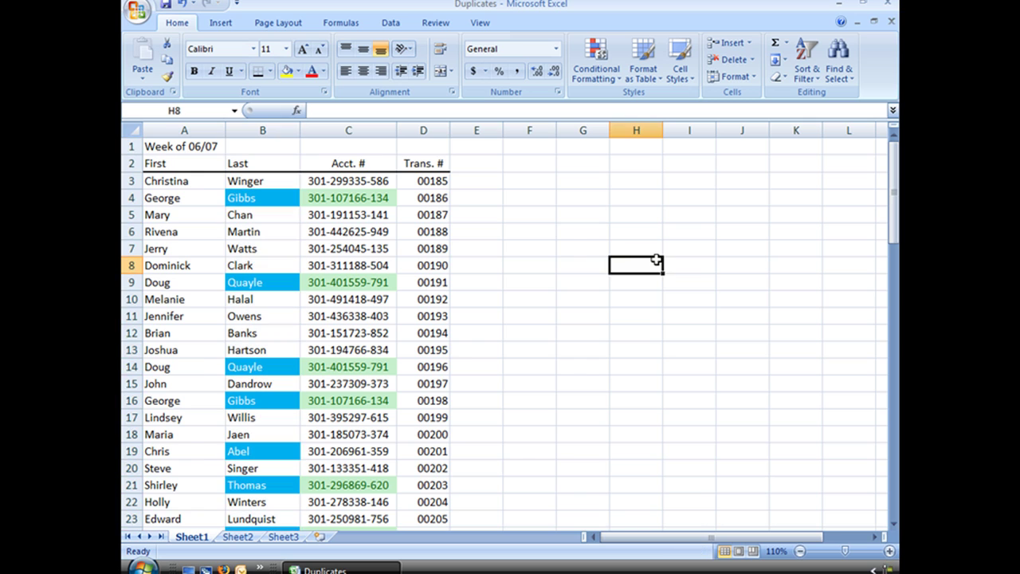
pyautogui.scroll(-2, 549, 255)
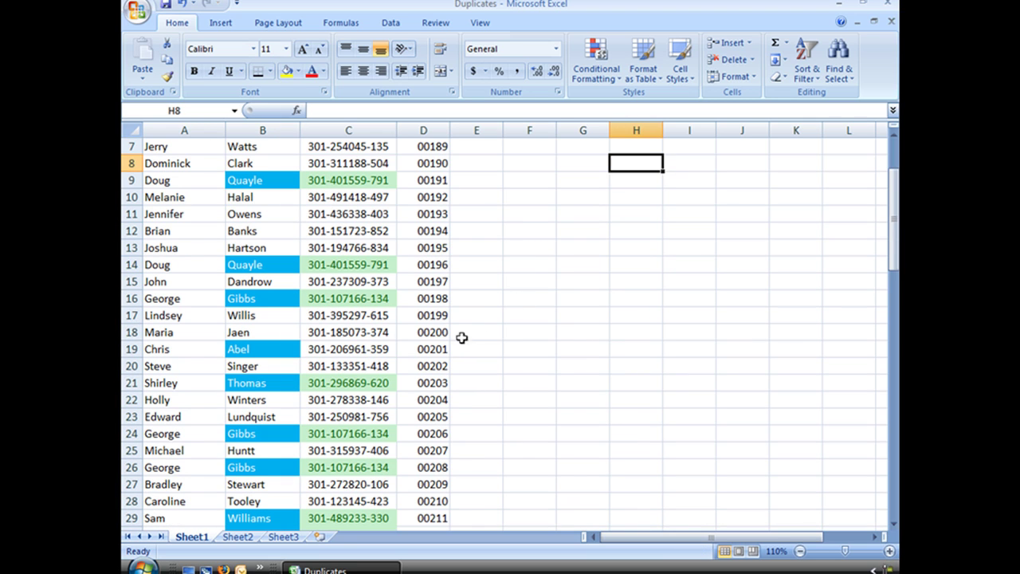
pyautogui.scroll(-2, 364, 343)
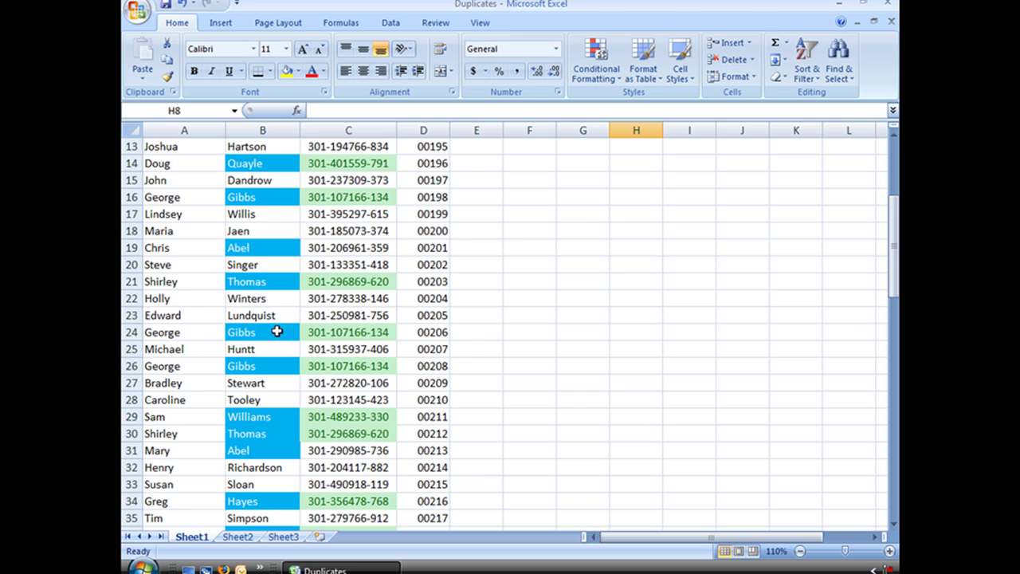
pyautogui.scroll(-4, 276, 331)
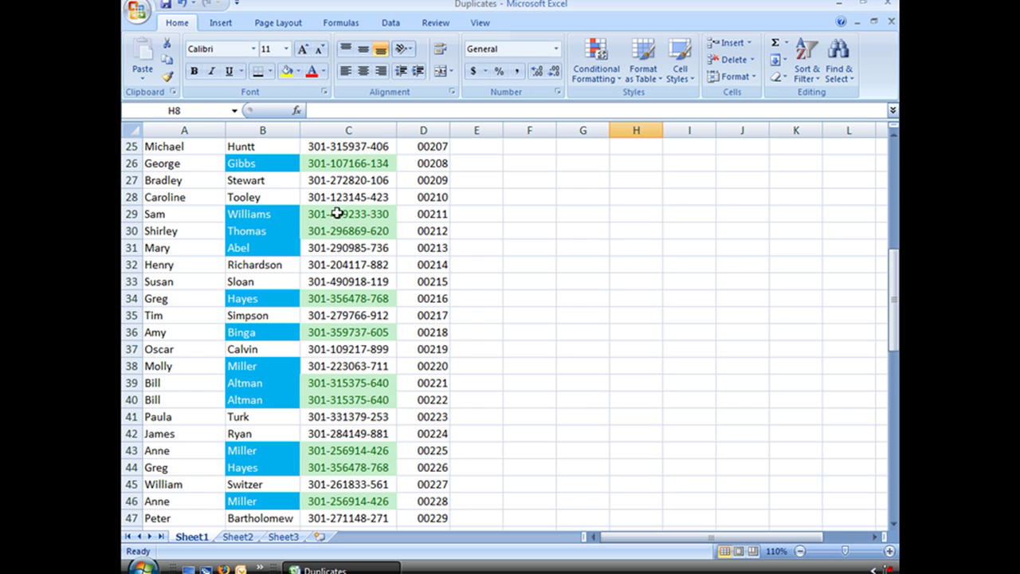
pyautogui.scroll(-4, 295, 326)
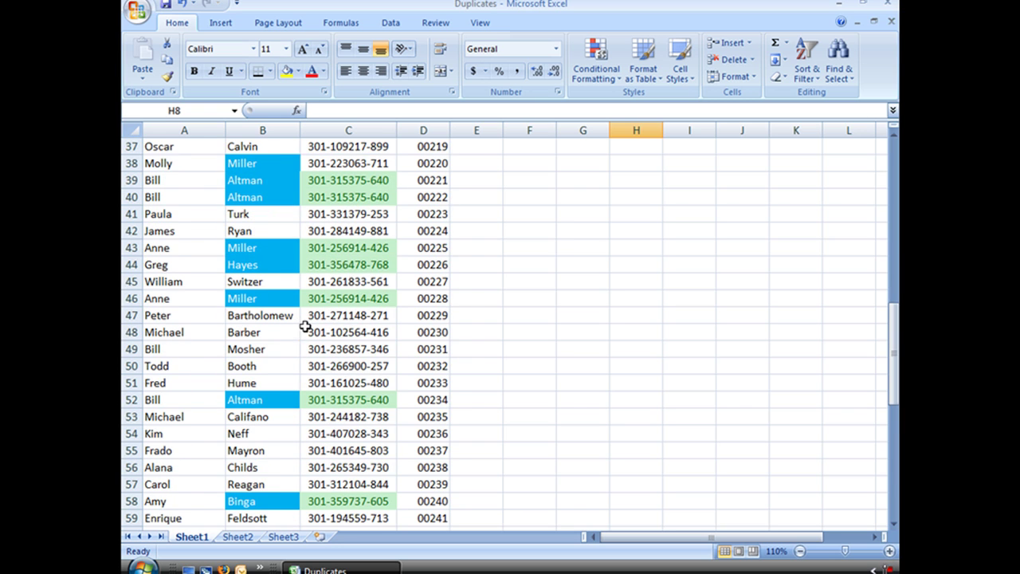
pyautogui.scroll(-2, 301, 326)
pyautogui.scroll(-3, 303, 327)
pyautogui.scroll(7, 348, 348)
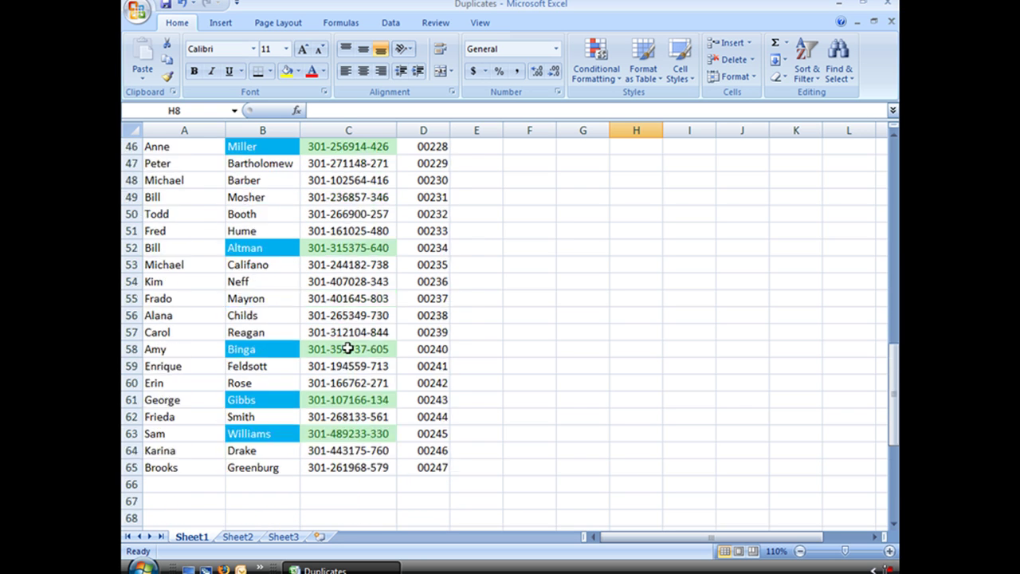
pyautogui.scroll(10, 348, 349)
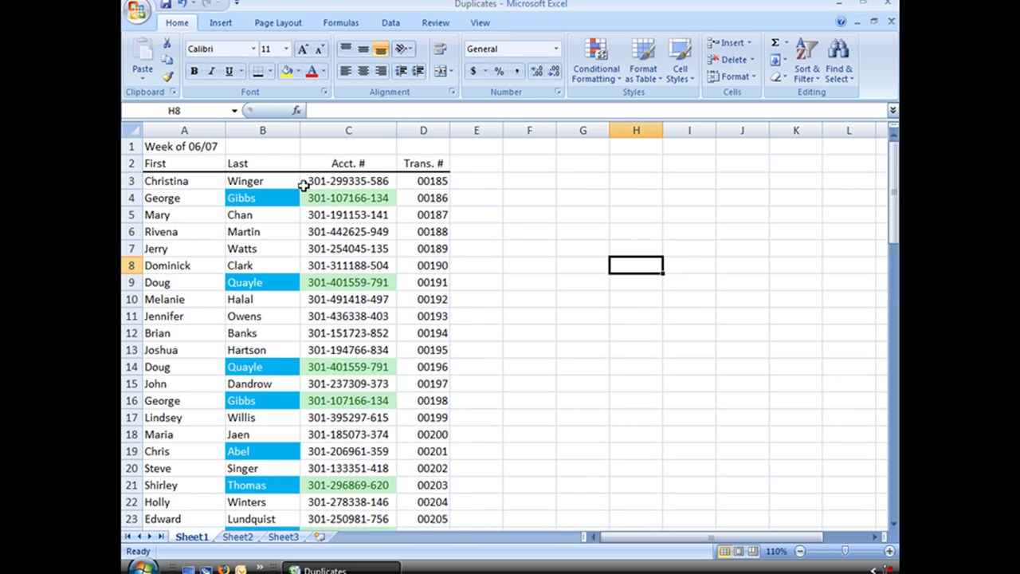
# - Remove both duplicate-highlight rules with Clear Rules from Entire Sheet
pyautogui.click(597, 62)
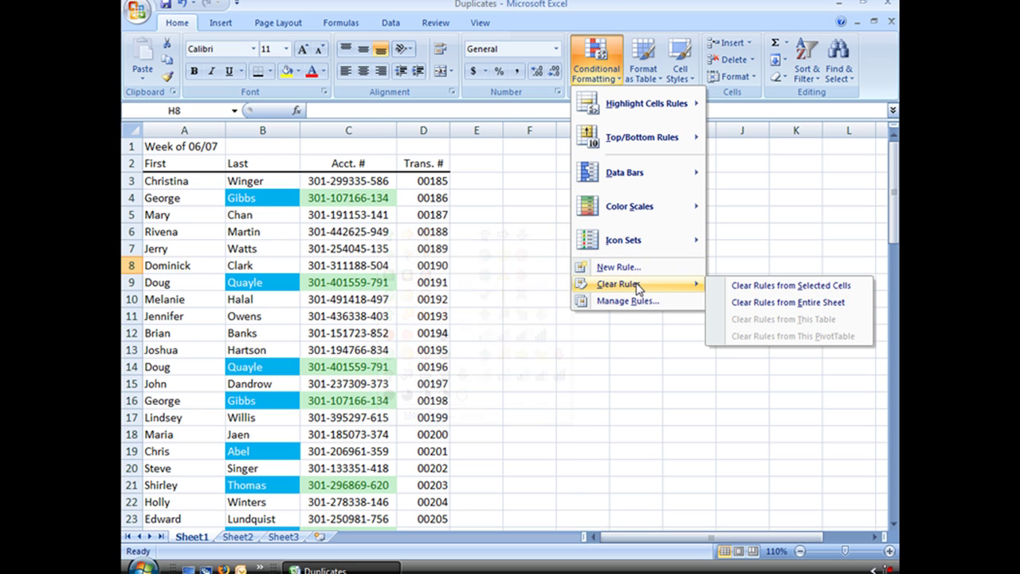
pyautogui.moveTo(630, 288)
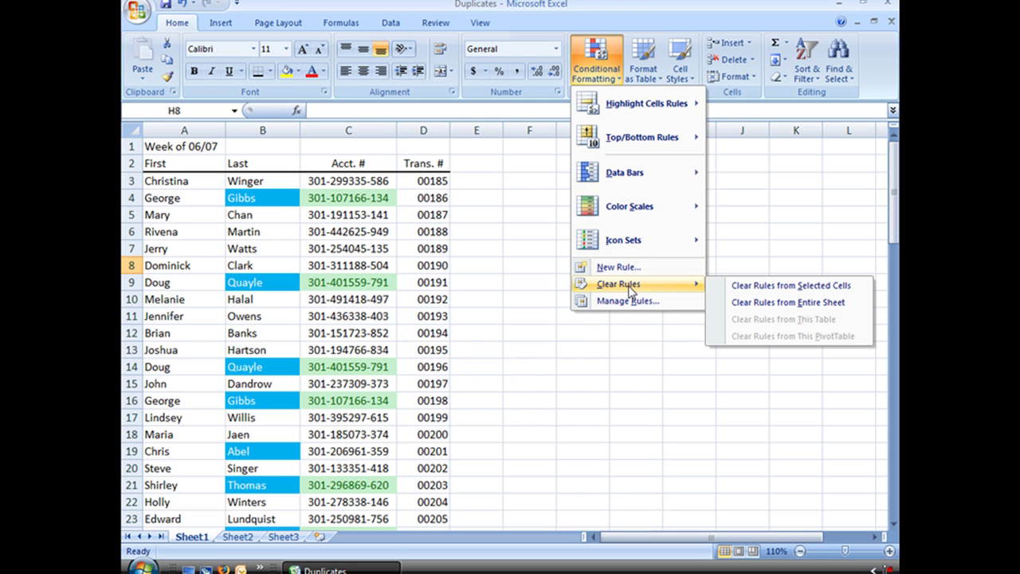
pyautogui.click(811, 311)
# - Apply a Duplicate Values rule set to Unique on column C, using light red fill with dark red text
pyautogui.click(352, 130)
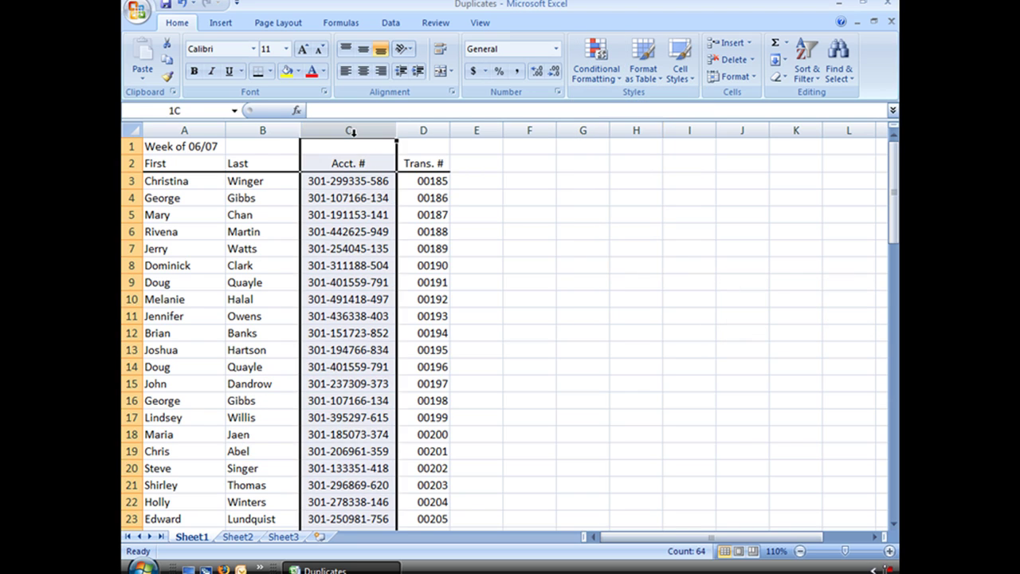
pyautogui.click(596, 70)
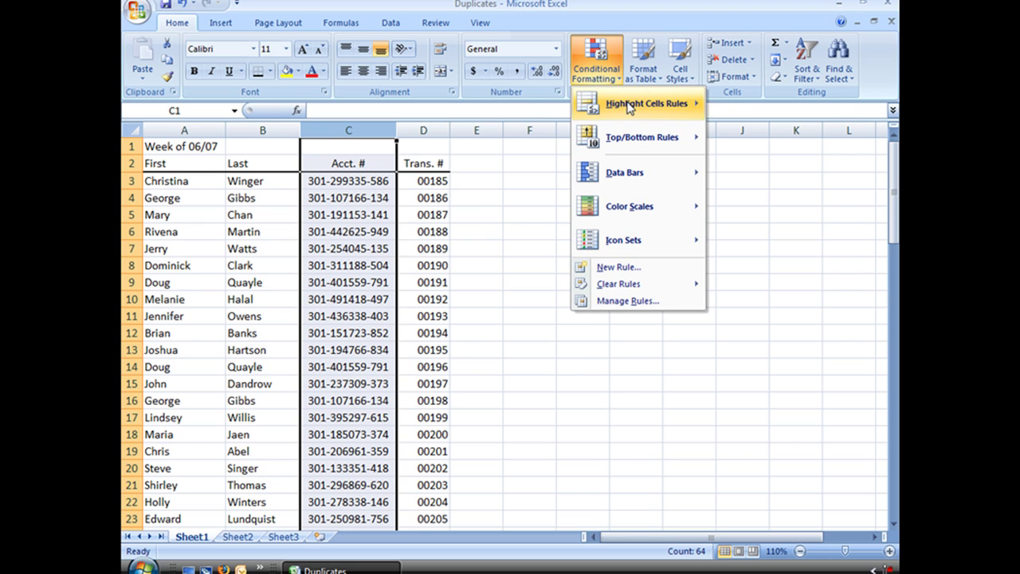
pyautogui.moveTo(626, 102)
pyautogui.click(809, 309)
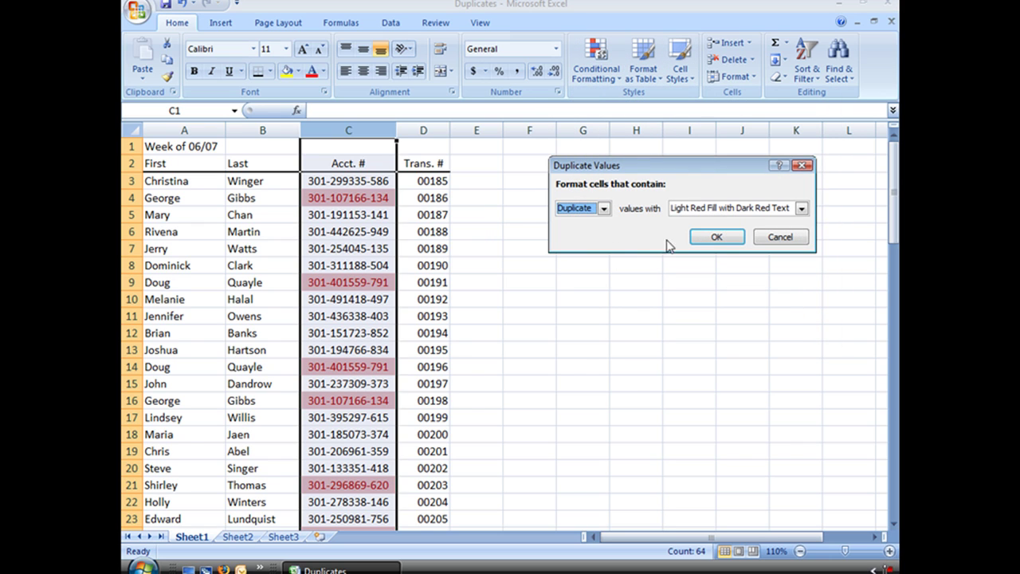
pyautogui.click(604, 208)
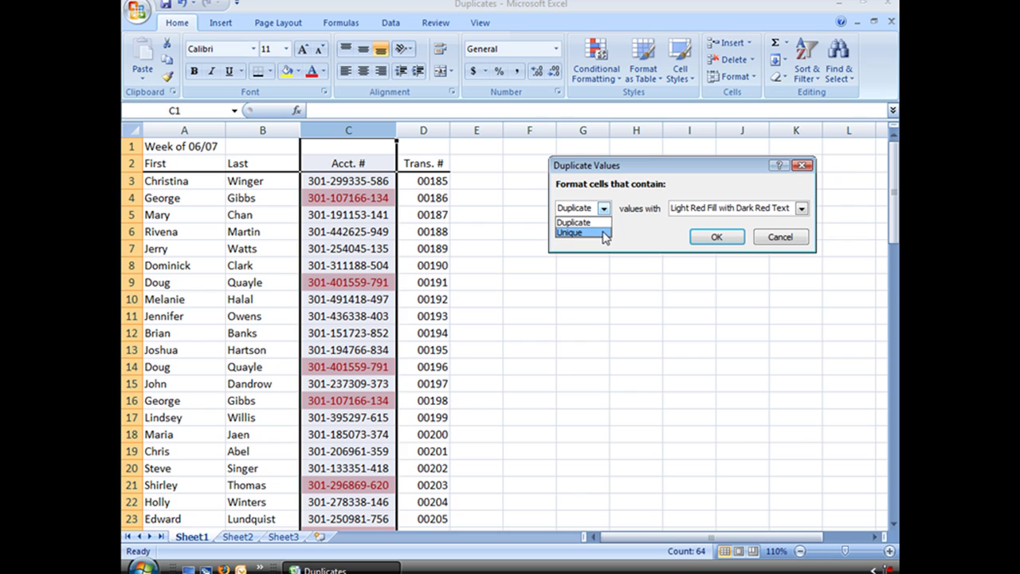
pyautogui.click(595, 234)
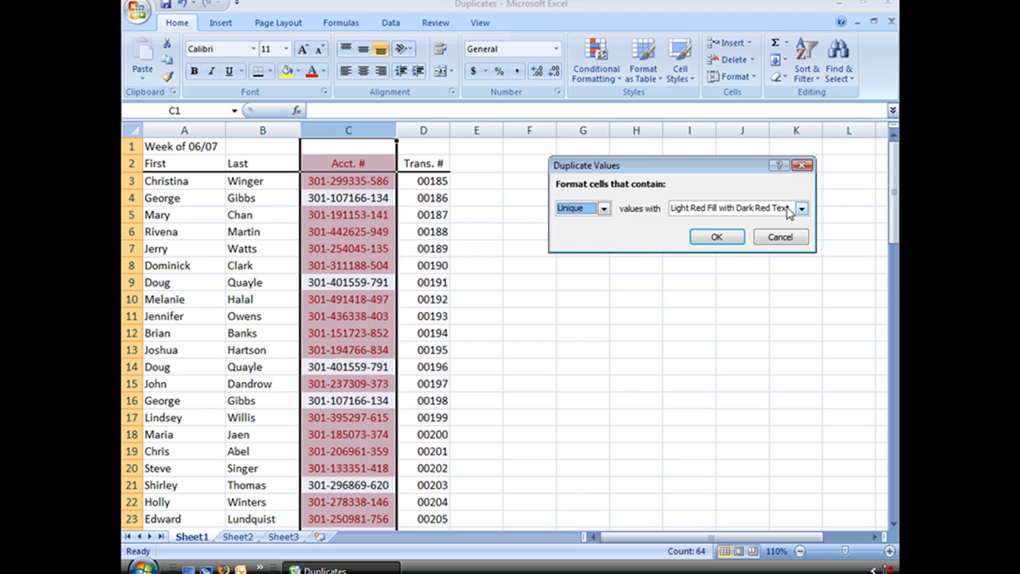
pyautogui.click(722, 241)
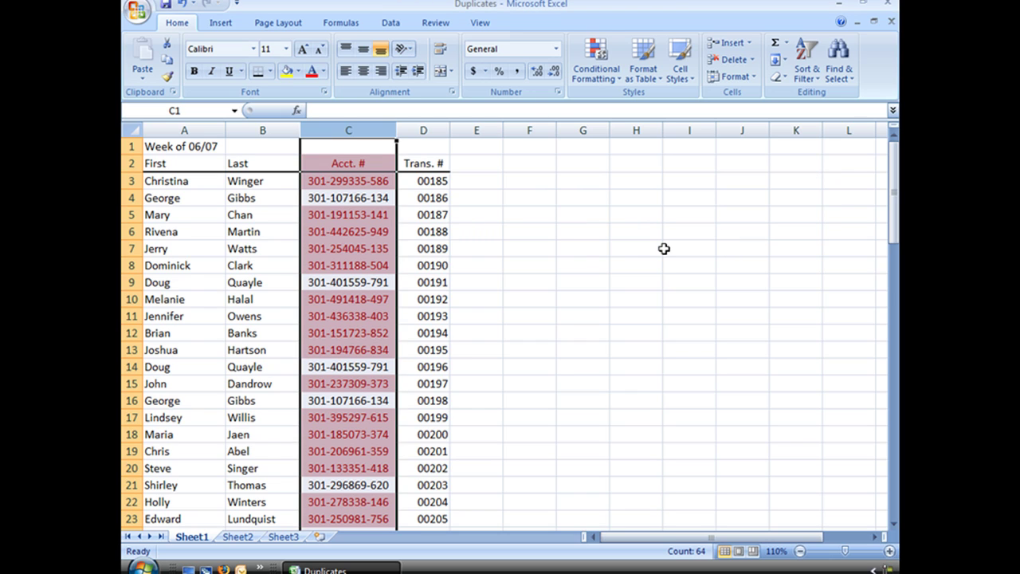
pyautogui.scroll(-9, 556, 235)
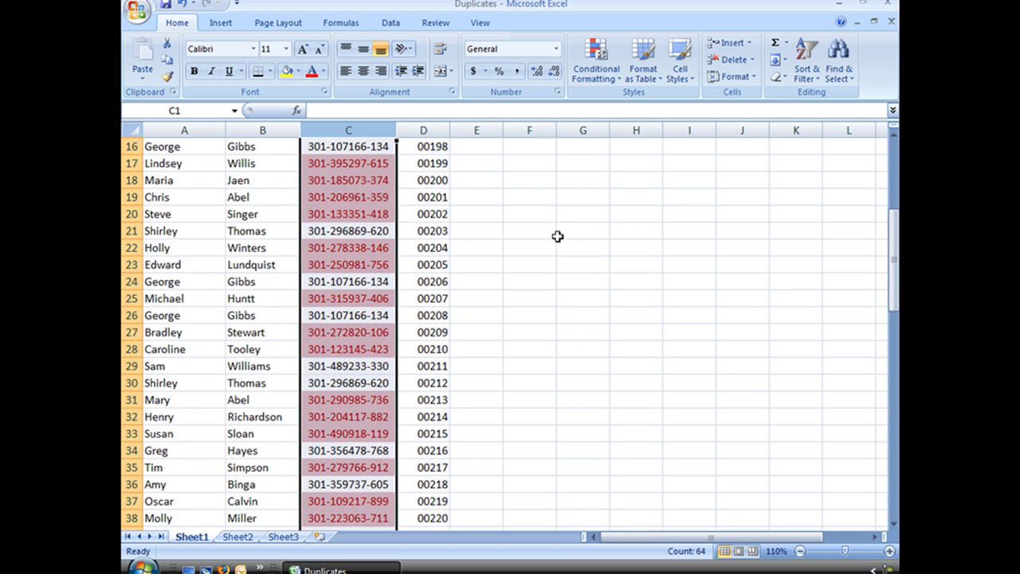
pyautogui.scroll(-6, 557, 236)
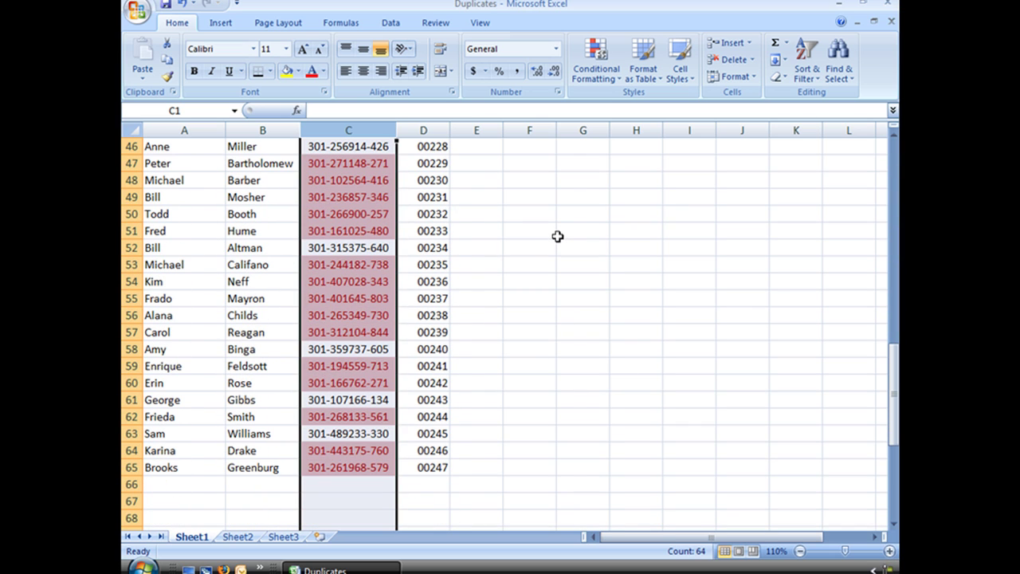
pyautogui.click(557, 236)
pyautogui.scroll(8, 559, 236)
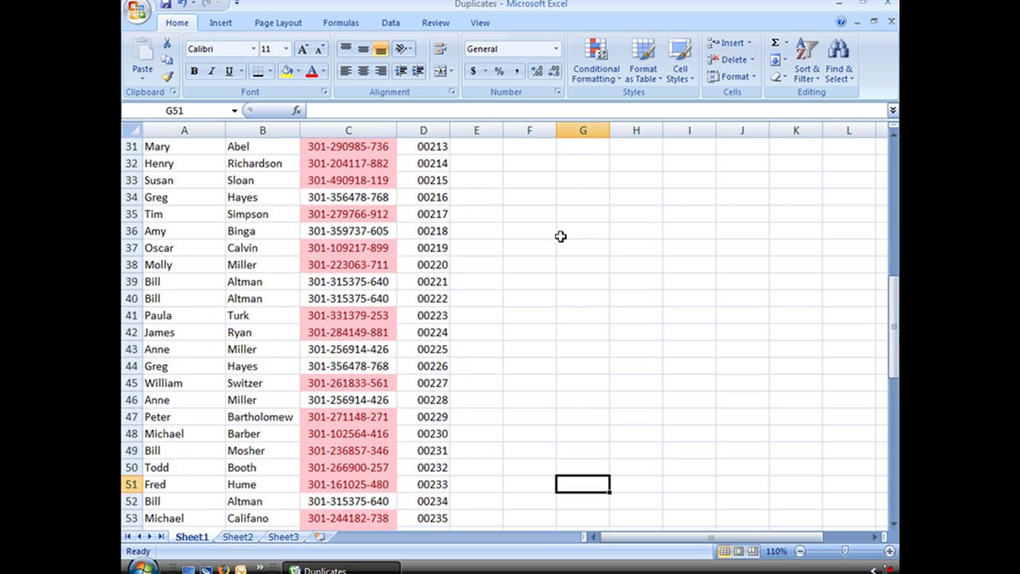
pyautogui.scroll(6, 560, 236)
pyautogui.scroll(1, 561, 236)
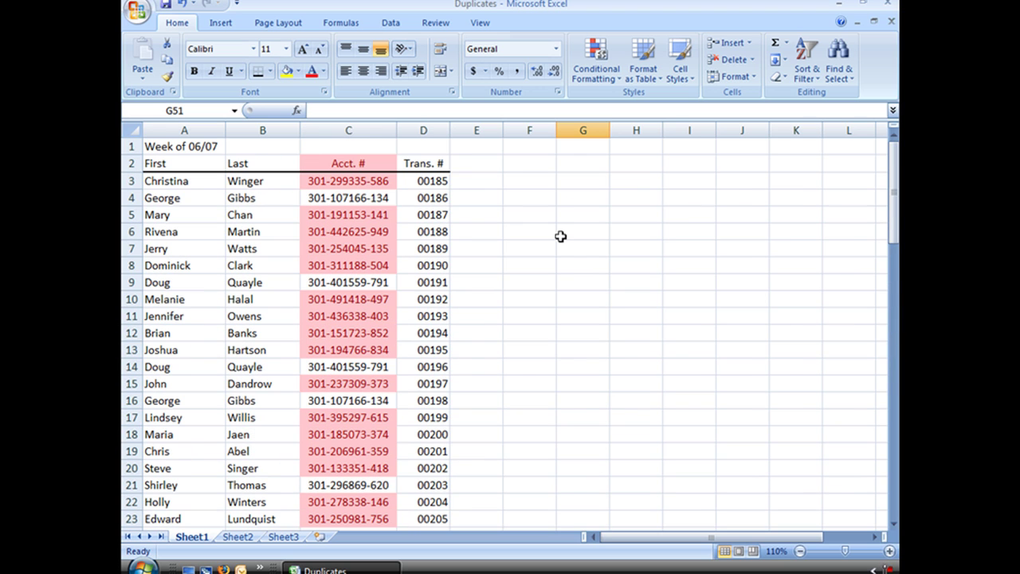